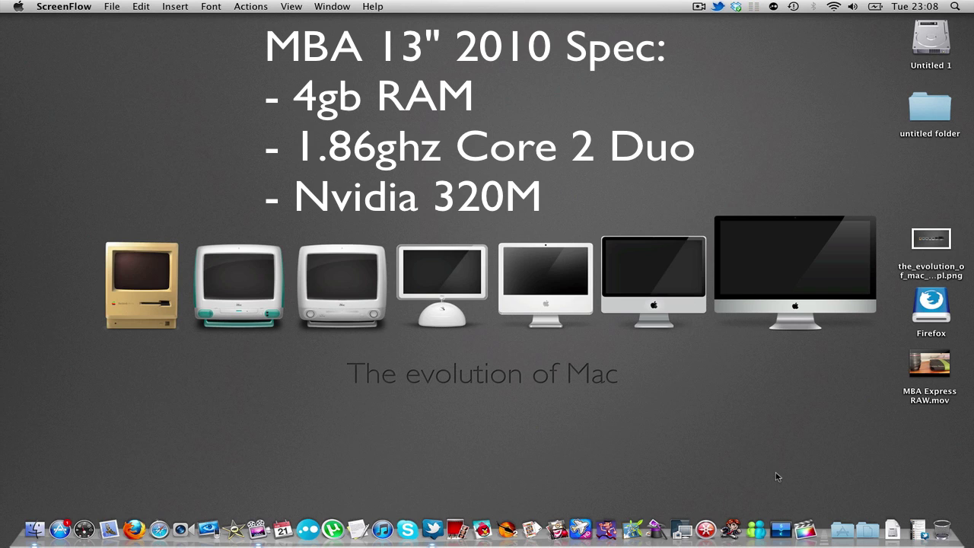
Launch Final Cut Pro from its icon in the Dock
left_click(807, 531)
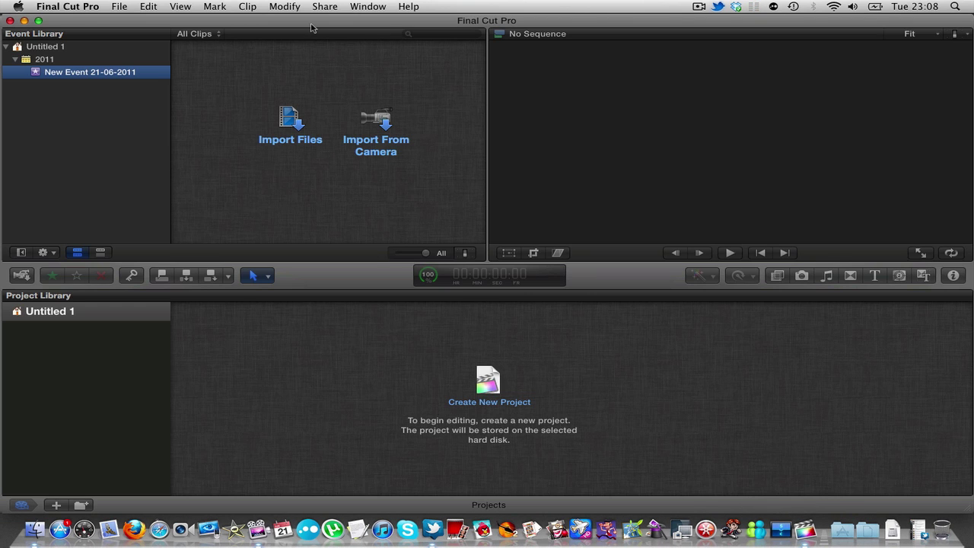
Move the Final Cut Pro window slightly down and to the right
left_click_drag(311, 27, 321, 35)
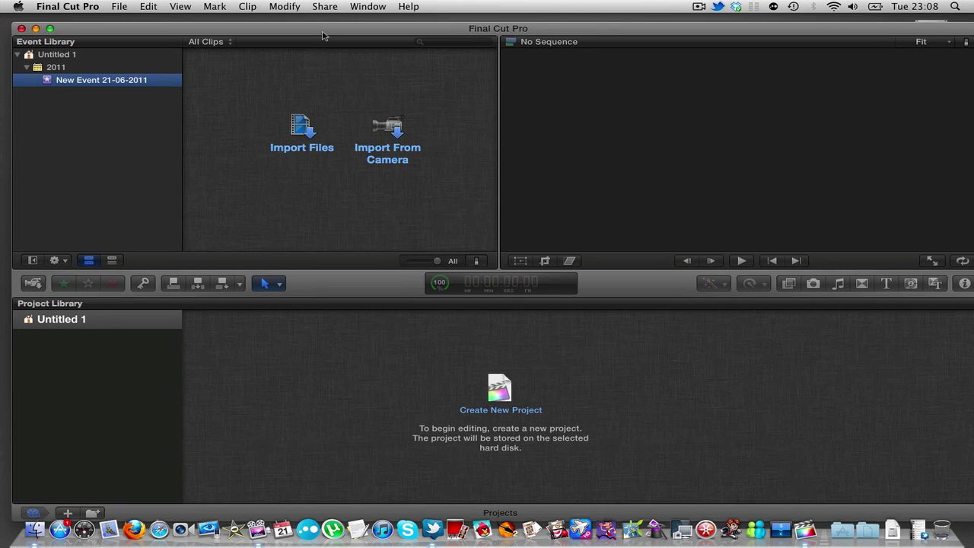
Import MBA Express RAW.mov from the Desktop into New Event 21-06-2011 via File > Import > Files
left_click(120, 7)
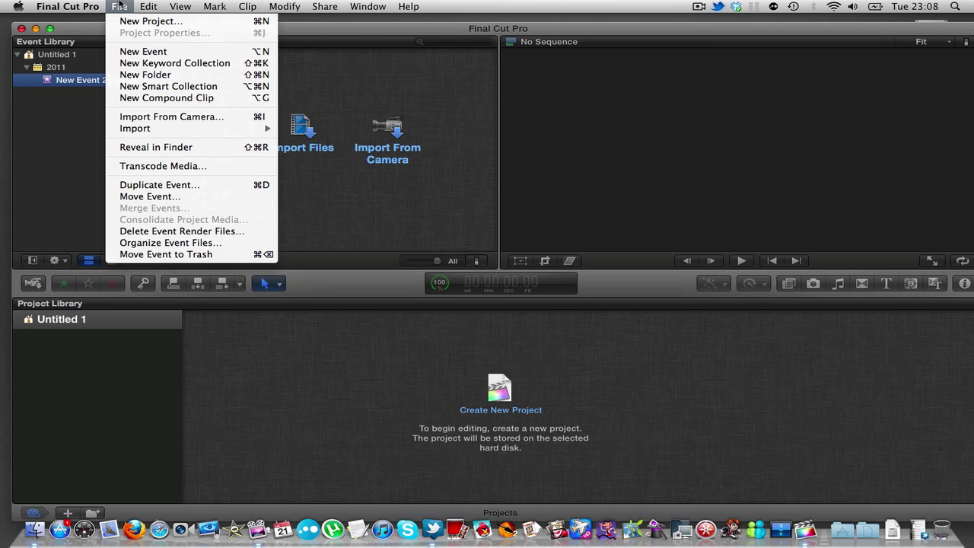
mouse_move(191, 129)
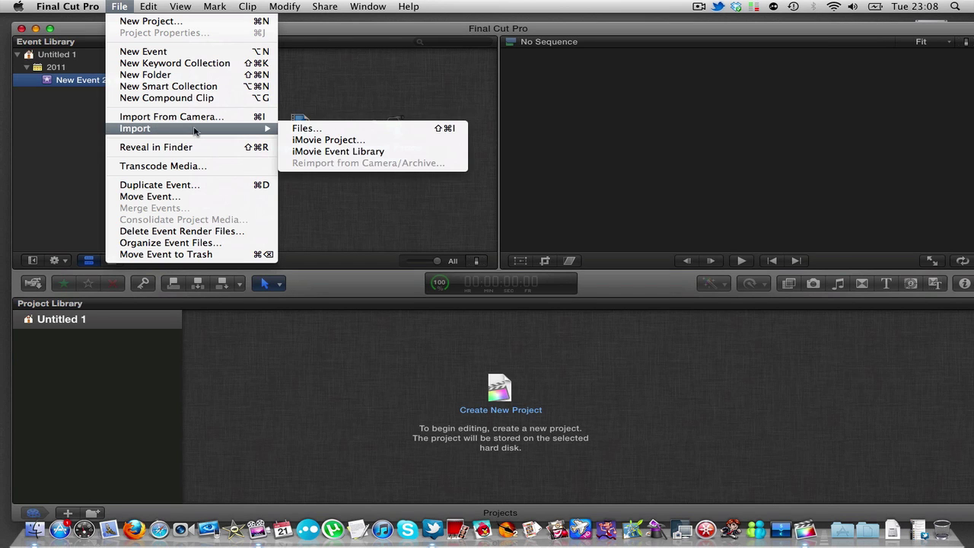
left_click(299, 130)
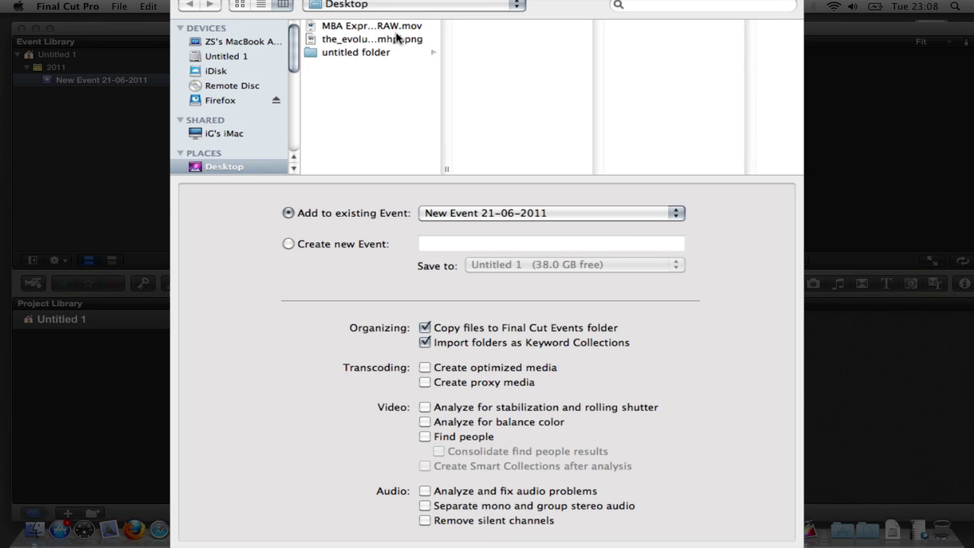
left_click(411, 26)
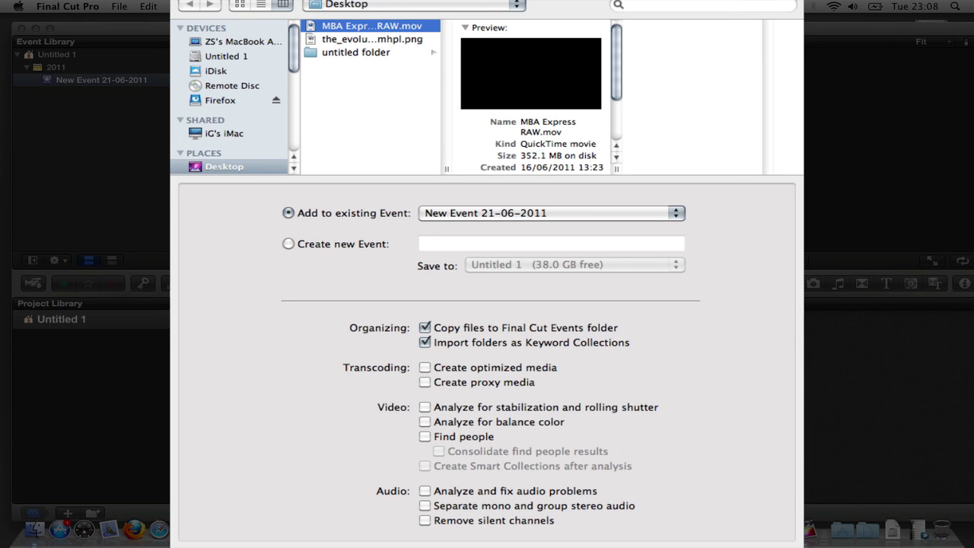
key("Return")
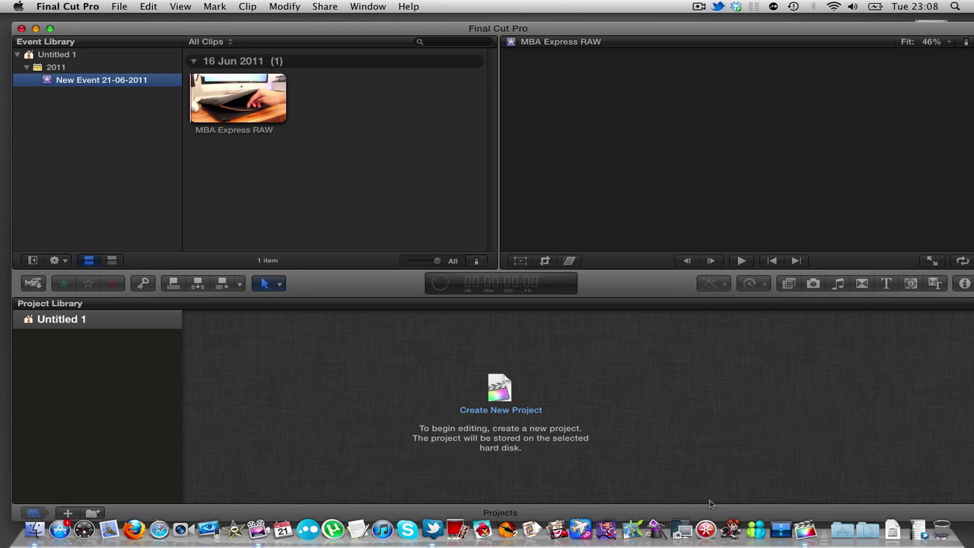
Resume the paused rendering in Background Tasks and show the clip as 30-second filmstrips
left_click(448, 291)
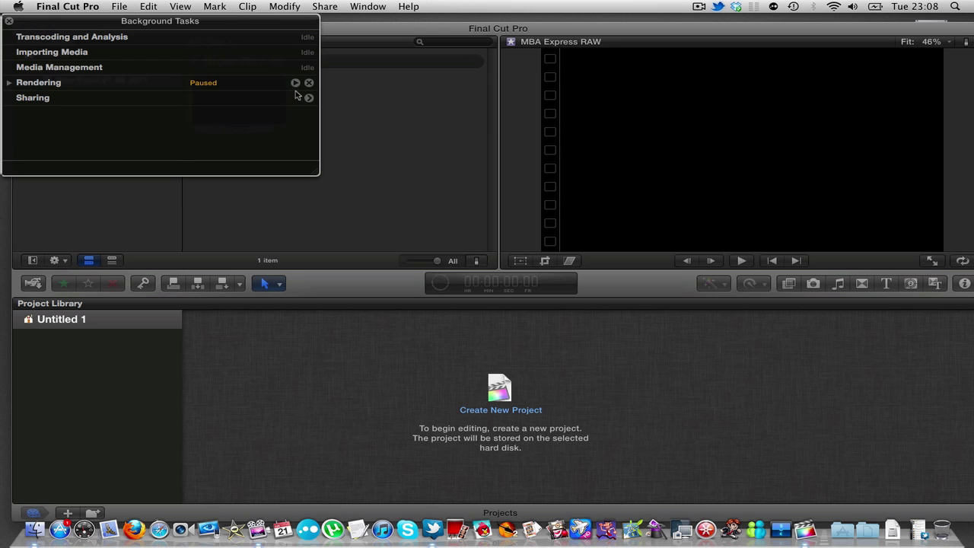
left_click(297, 85)
left_click(9, 21)
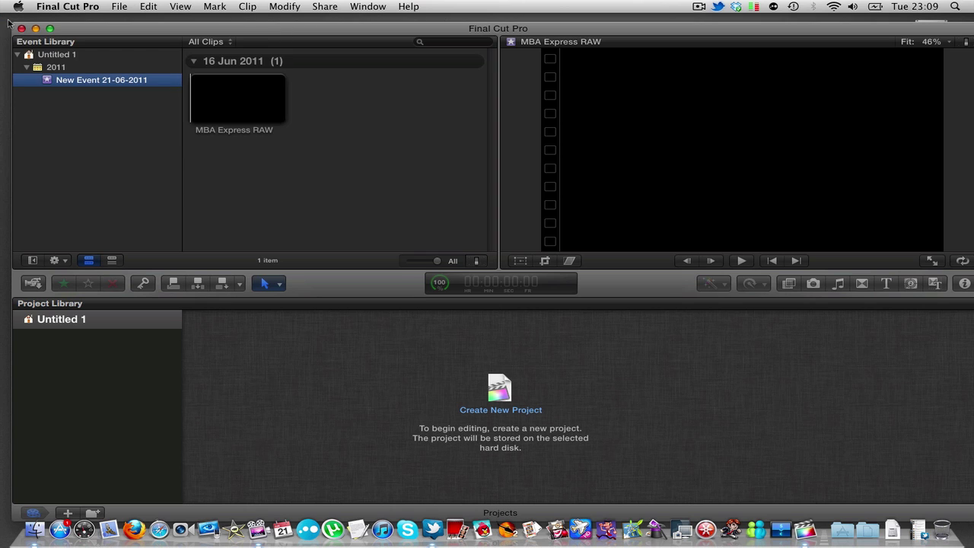
left_click(261, 104)
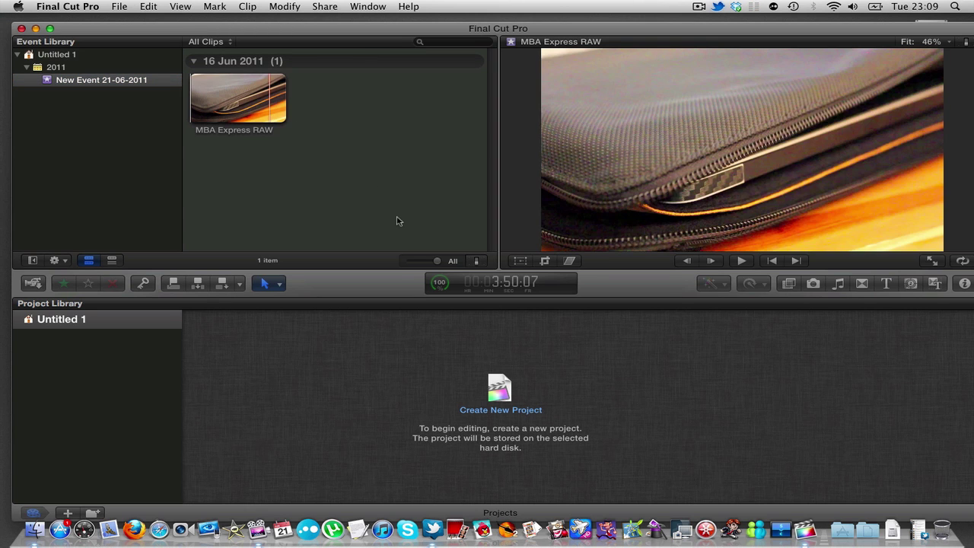
left_click_drag(438, 262, 424, 261)
Create 'New Project' with the default name and settings
left_click(493, 388)
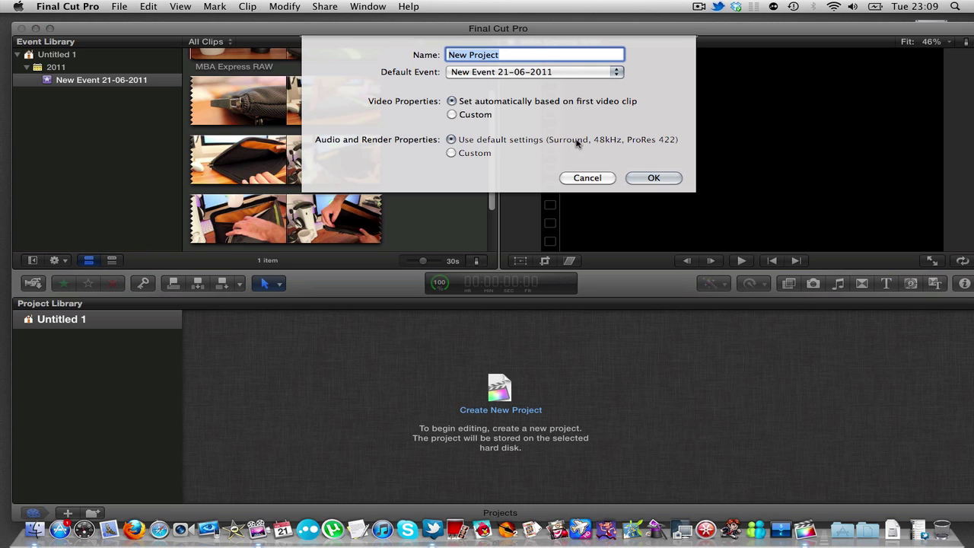
left_click(643, 180)
left_click(664, 179)
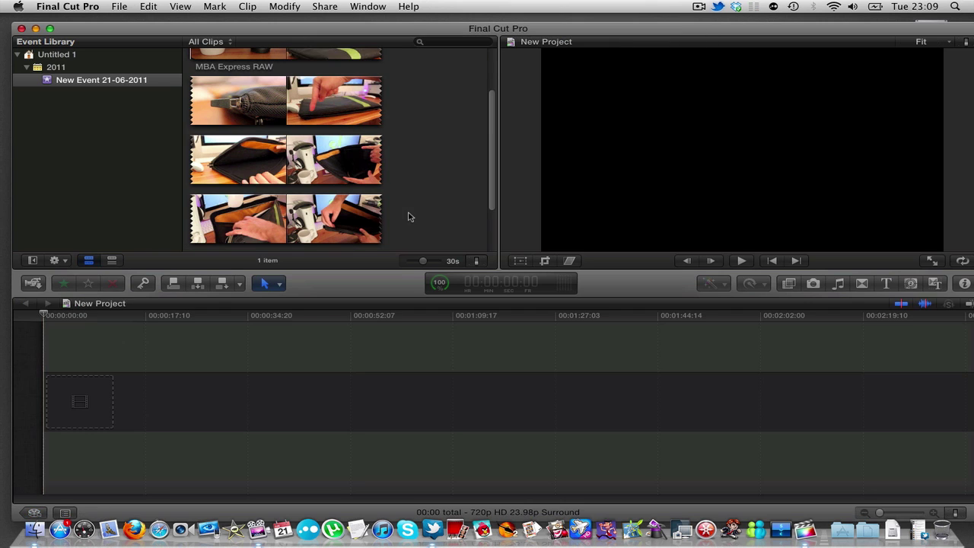
Collapse the filmstrip to one thumbnail and drag the whole MBA Express RAW clip into the timeline
left_click(366, 197)
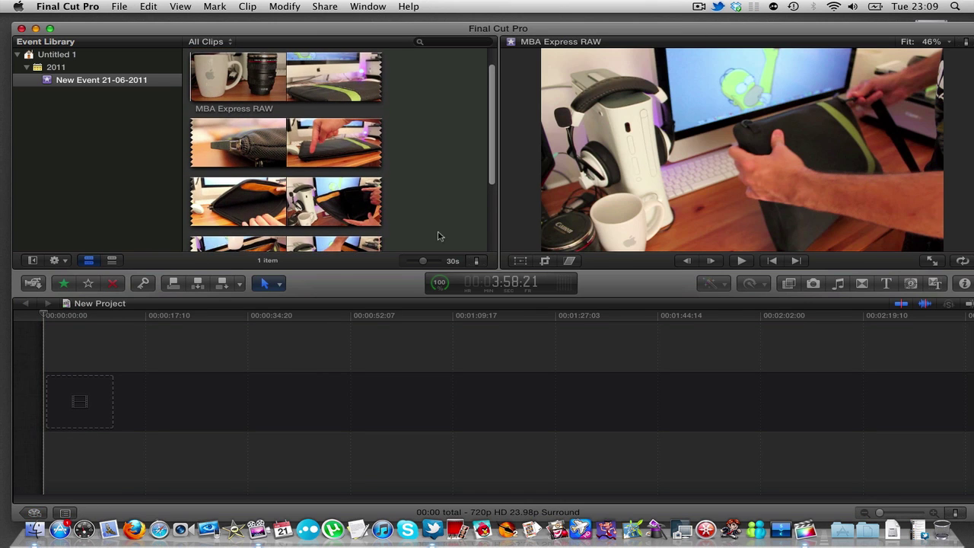
left_click_drag(424, 260, 430, 263)
left_click(249, 92)
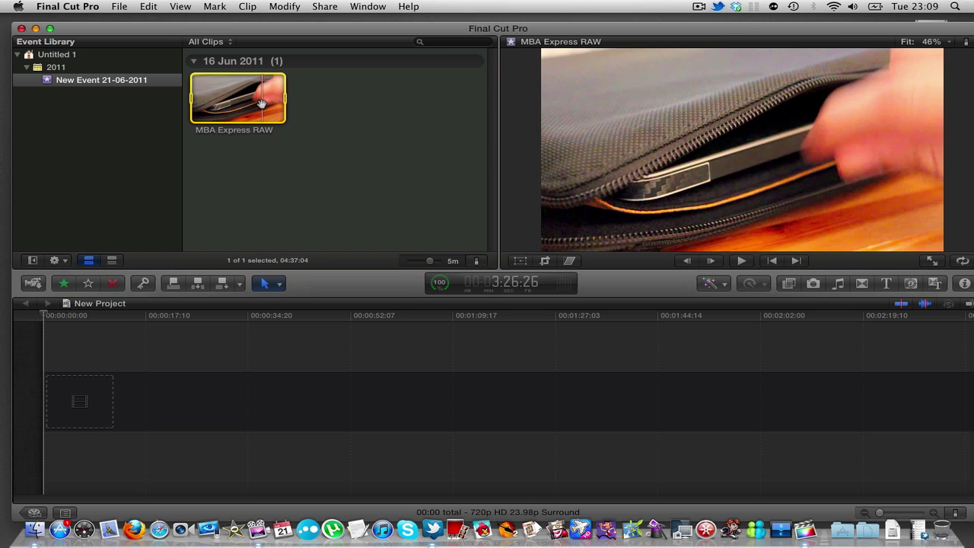
left_click_drag(198, 337, 75, 403)
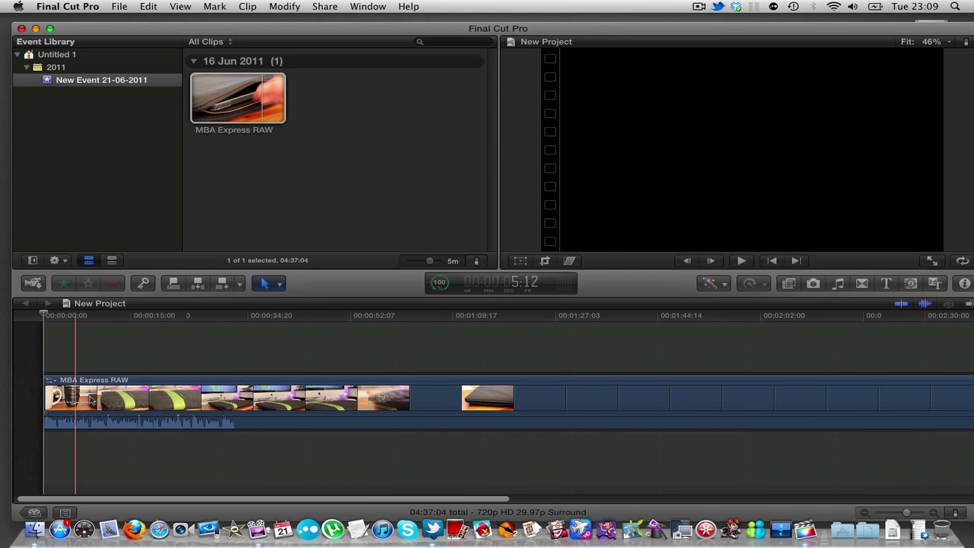
Drag the Blur title from the Titles browser to the timeline's start, then show Transitions
left_click(892, 284)
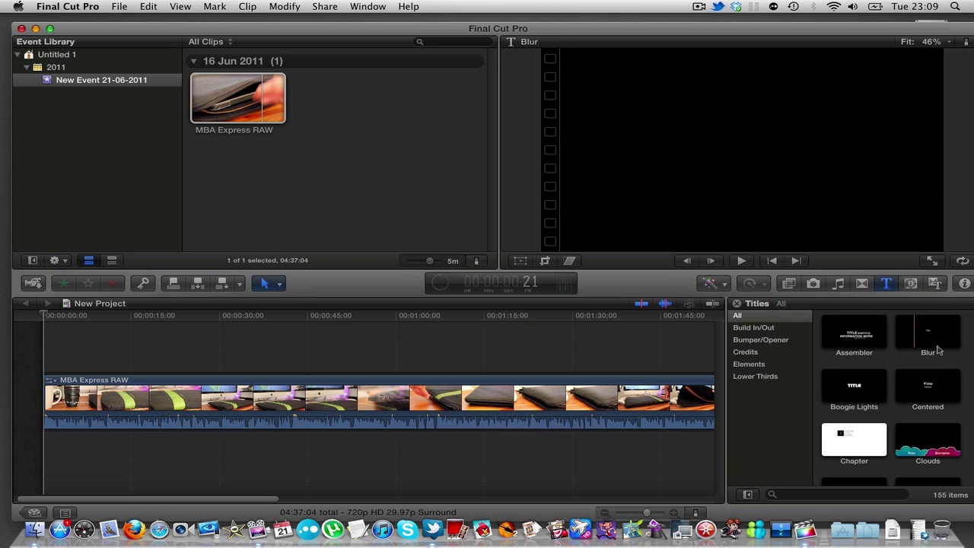
left_click(938, 343)
left_click_drag(938, 343, 49, 419)
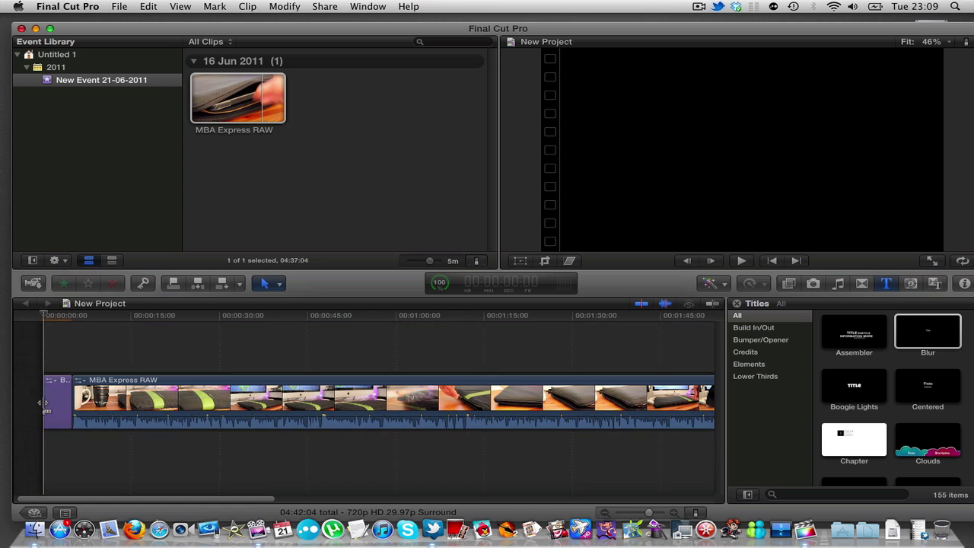
left_click(861, 283)
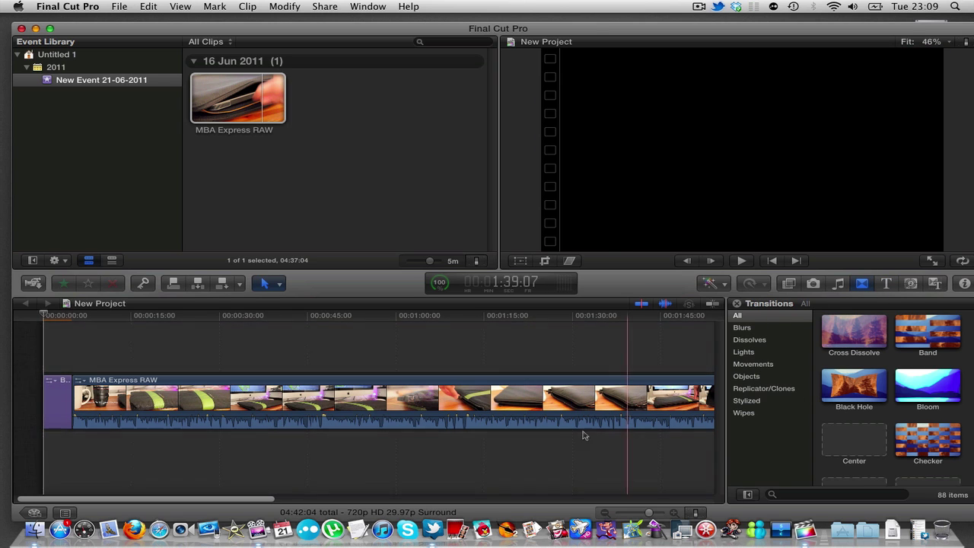
With the Range Selection tool, ripple-delete a 04:01 range near the 45-second mark
left_click(279, 283)
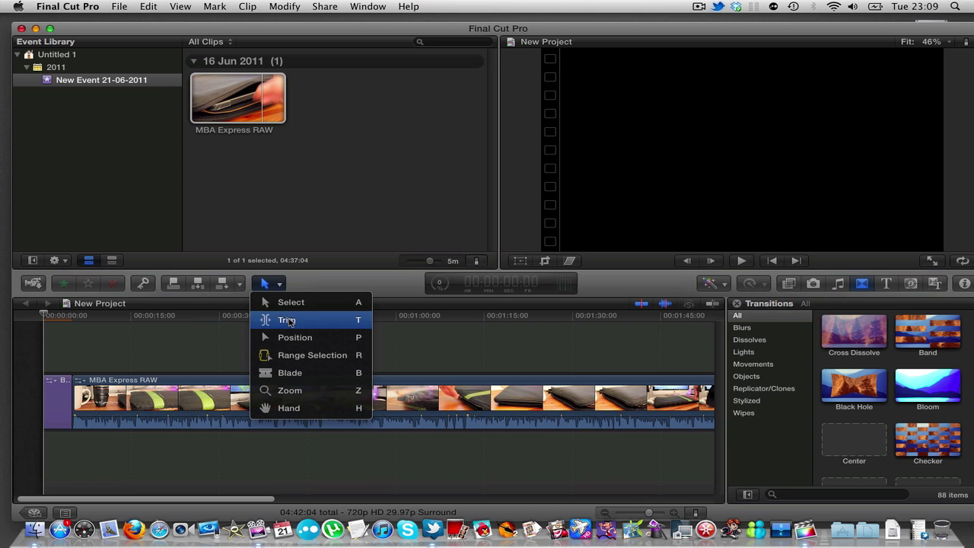
left_click(308, 355)
left_click_drag(329, 399, 341, 399)
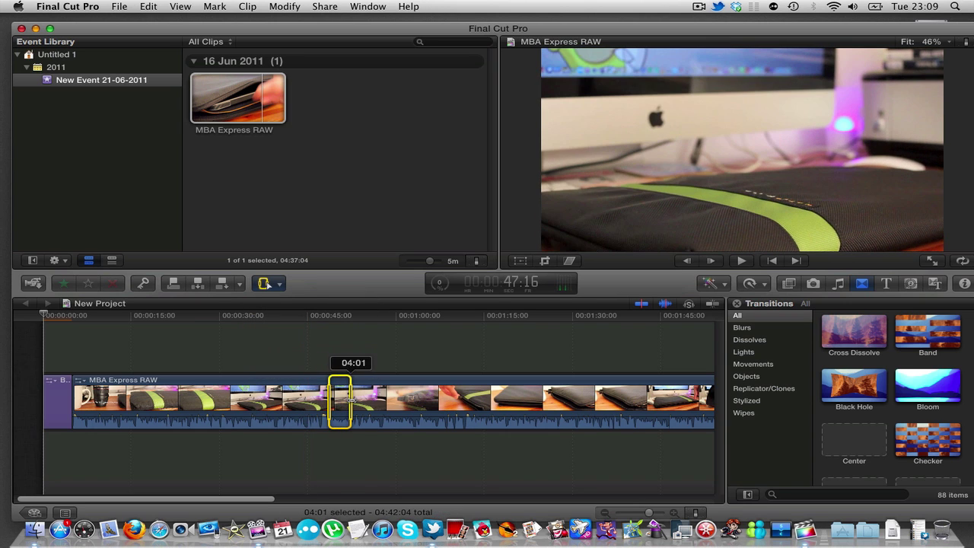
key("Delete")
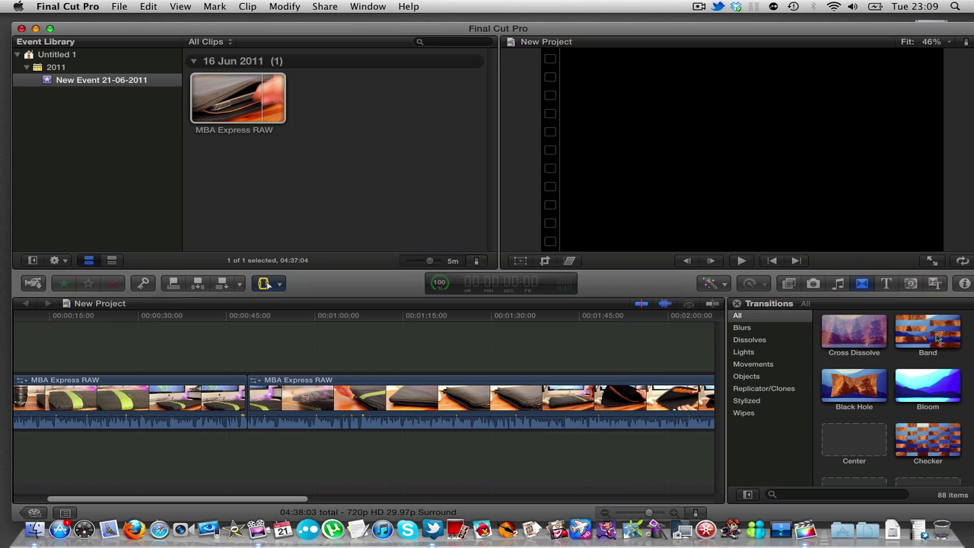
Place the Band transition at the new join and play back the edit
left_click_drag(927, 332, 267, 428)
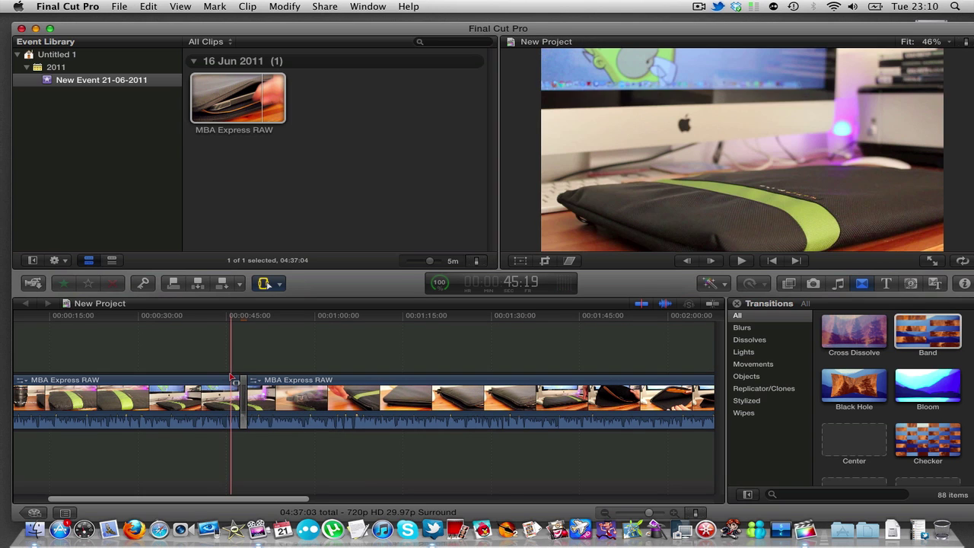
key("space")
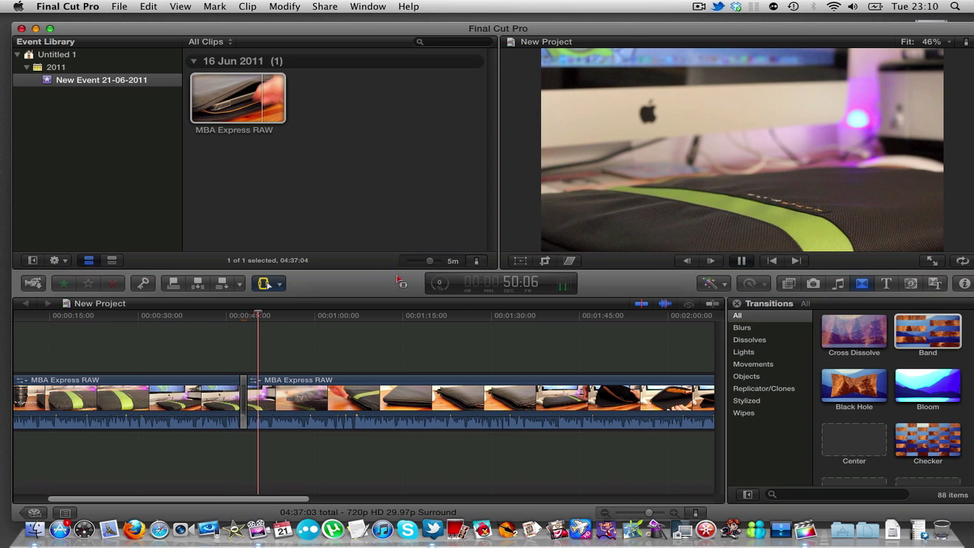
left_click(335, 337)
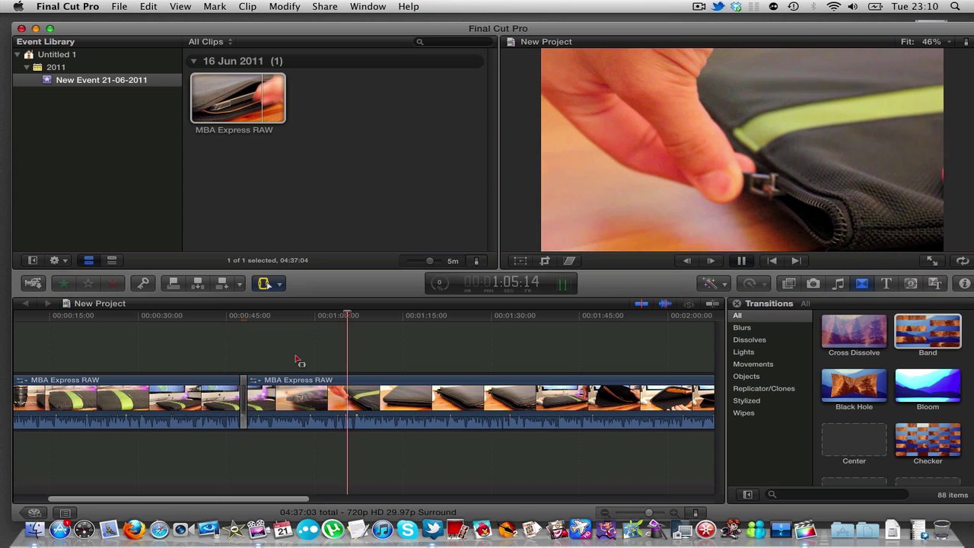
key("space")
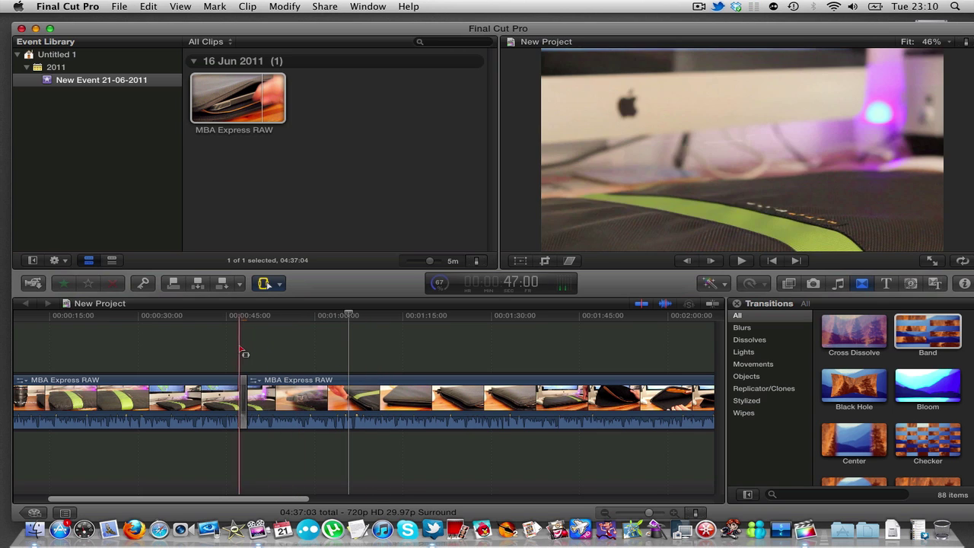
With Range Selection, delete a stretch from the second clip
left_click(270, 284)
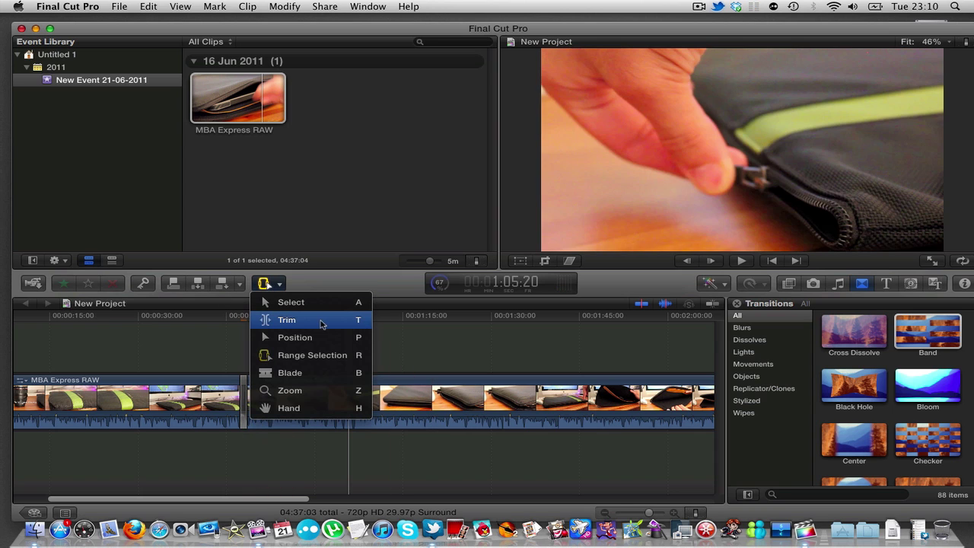
left_click(311, 355)
left_click_drag(423, 399, 449, 400)
key("Delete")
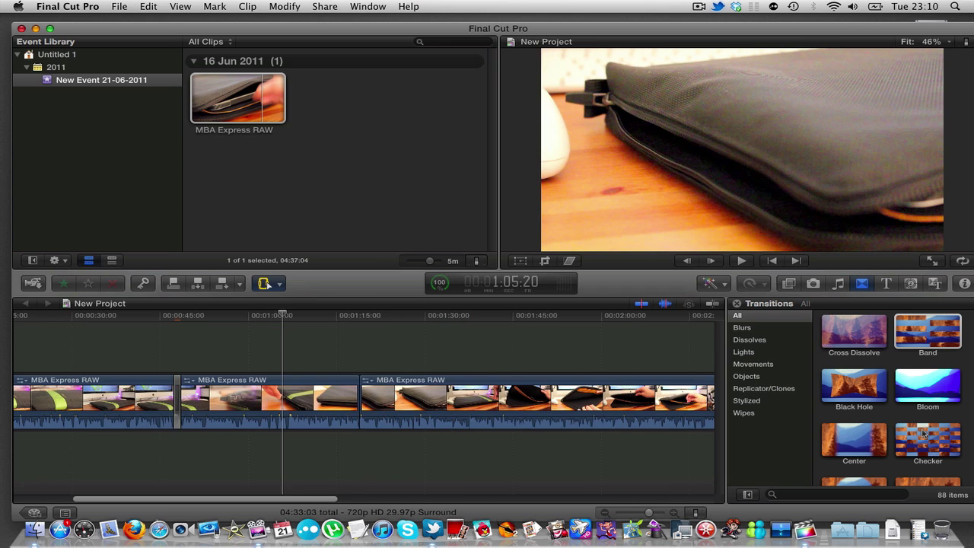
Add the Radial transition at the new cut and play back across it
scroll(927, 437, "down", 5)
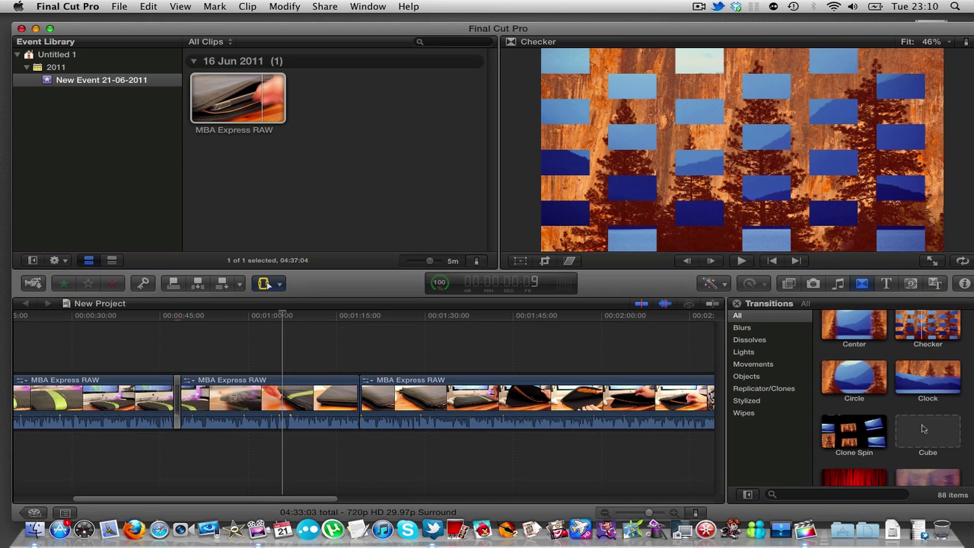
scroll(924, 430, "down", 6)
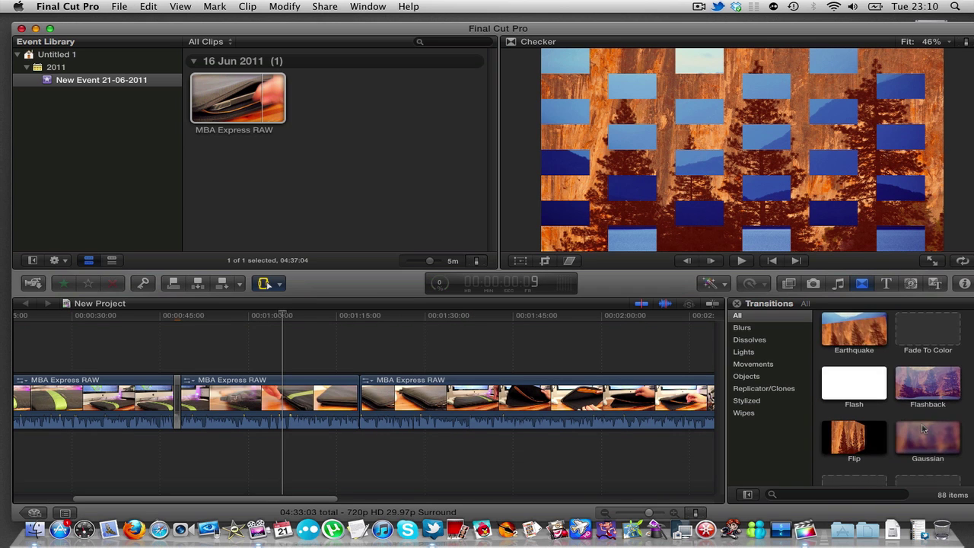
scroll(923, 429, "down", 2)
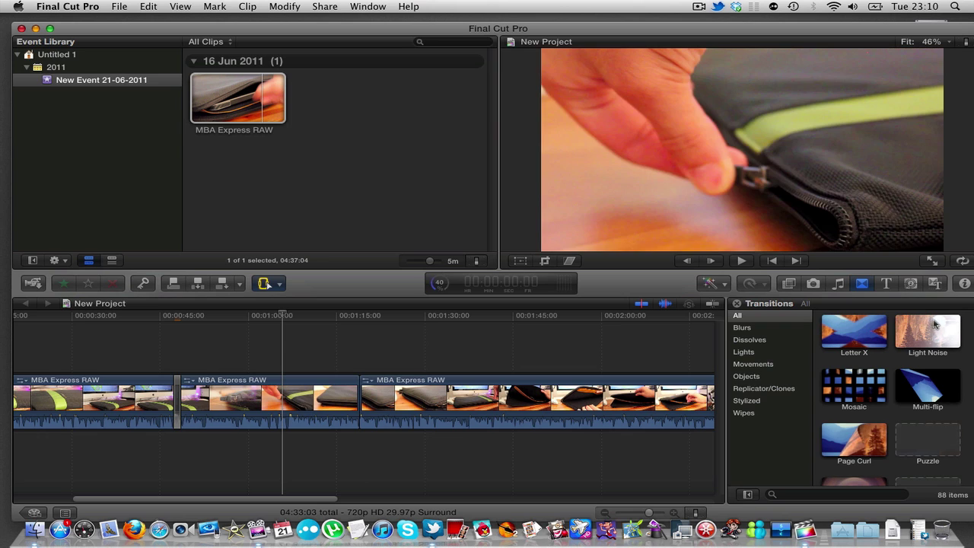
scroll(906, 383, "down", 2)
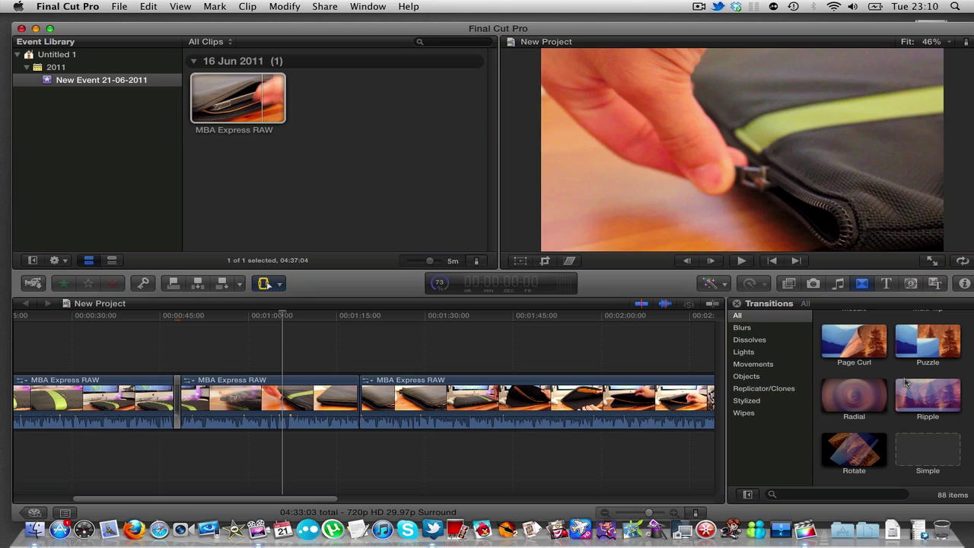
left_click_drag(871, 395, 357, 417)
left_click(342, 318)
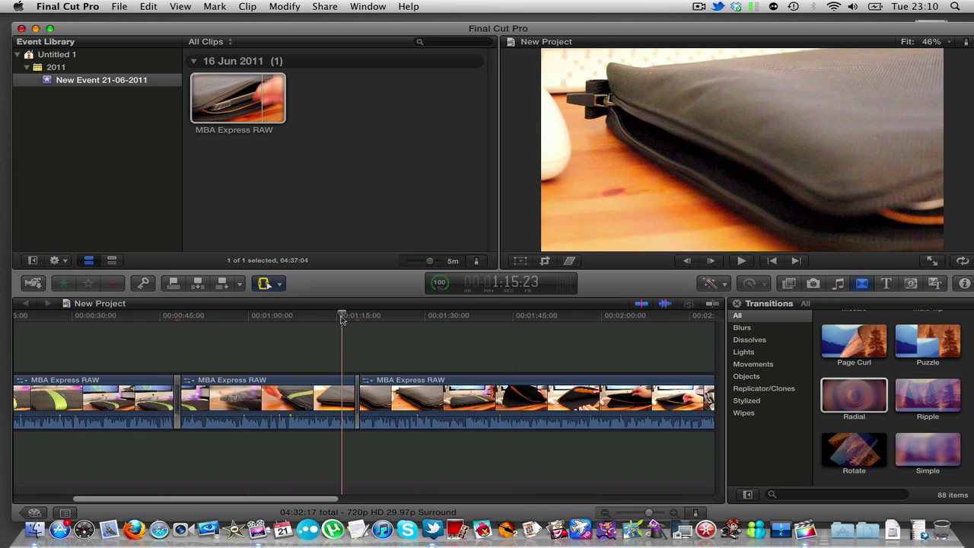
key("space")
key("XF86AudioRaiseVolume")
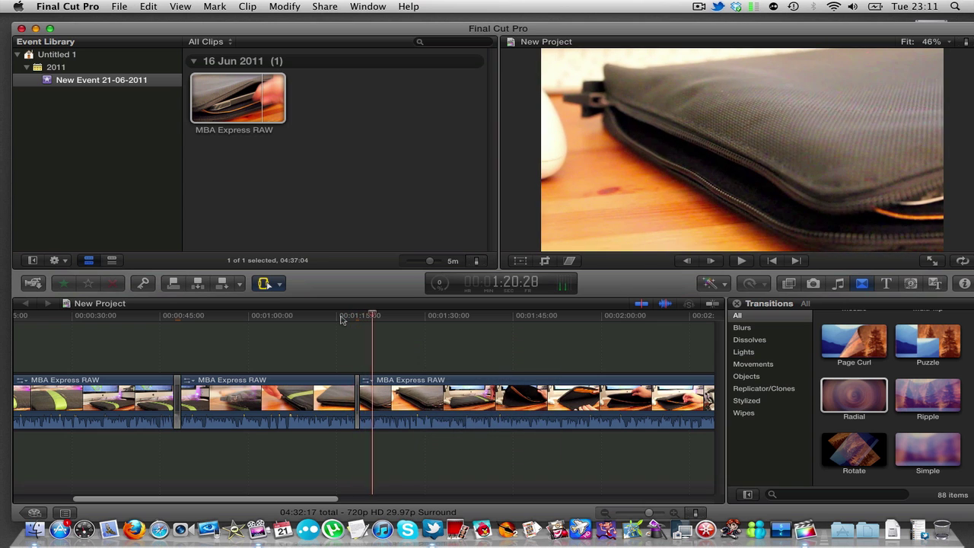
key("space")
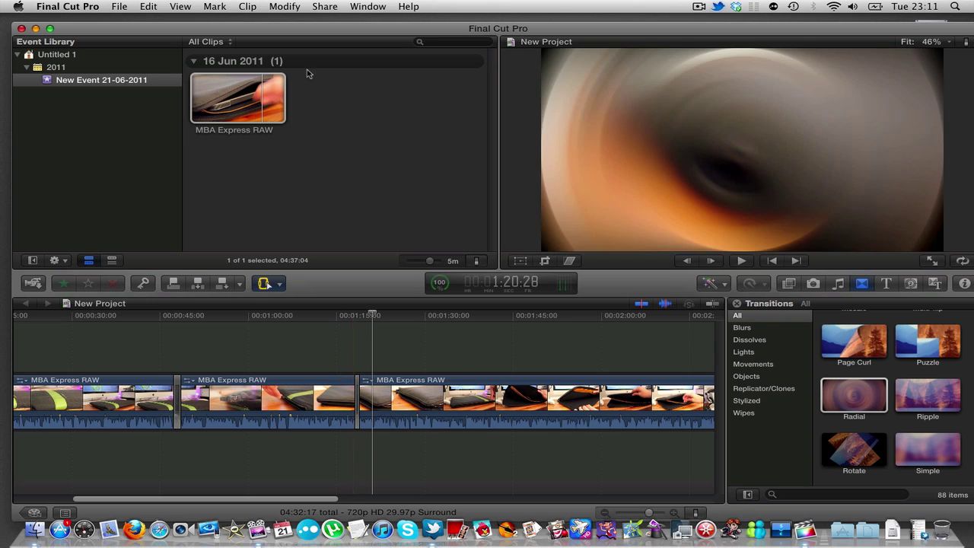
Start Share > Export Movie with After export set to Do Nothing and H.264 format
left_click(325, 6)
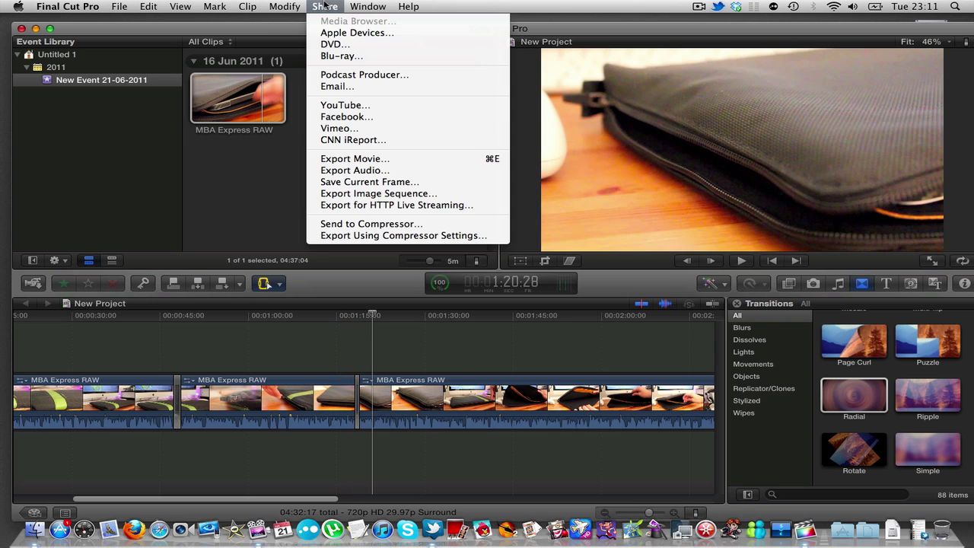
left_click(372, 159)
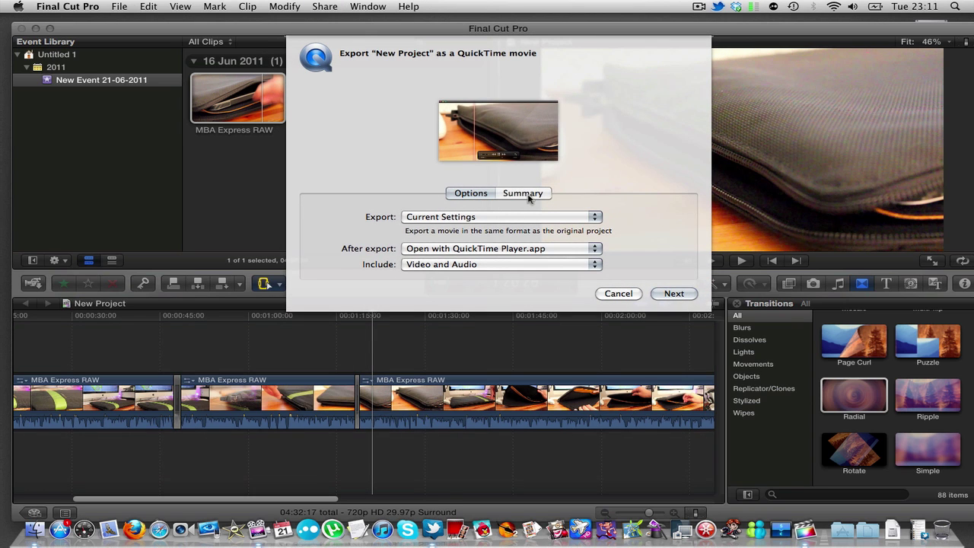
left_click(582, 248)
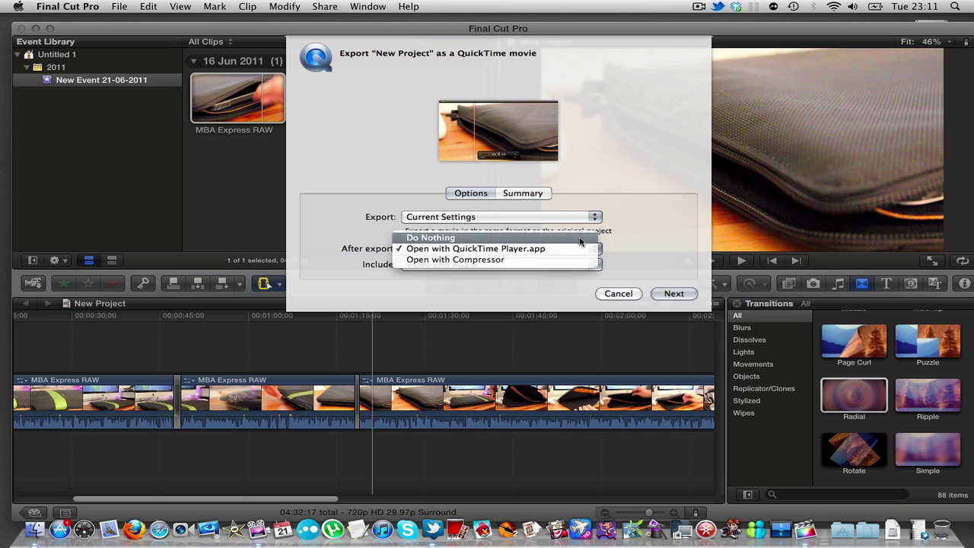
left_click(578, 218)
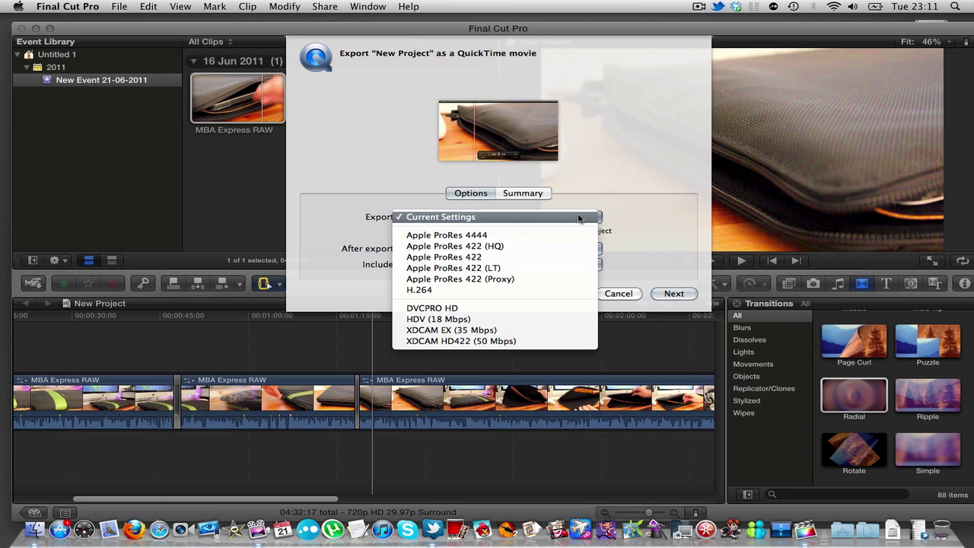
left_click(562, 290)
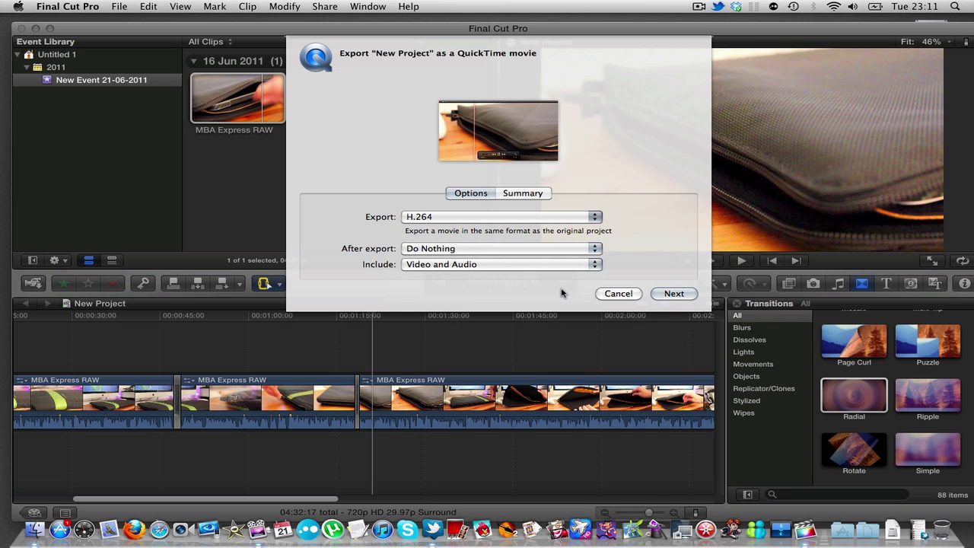
Name the export 'Hello' for saving on the Desktop
left_click(673, 294)
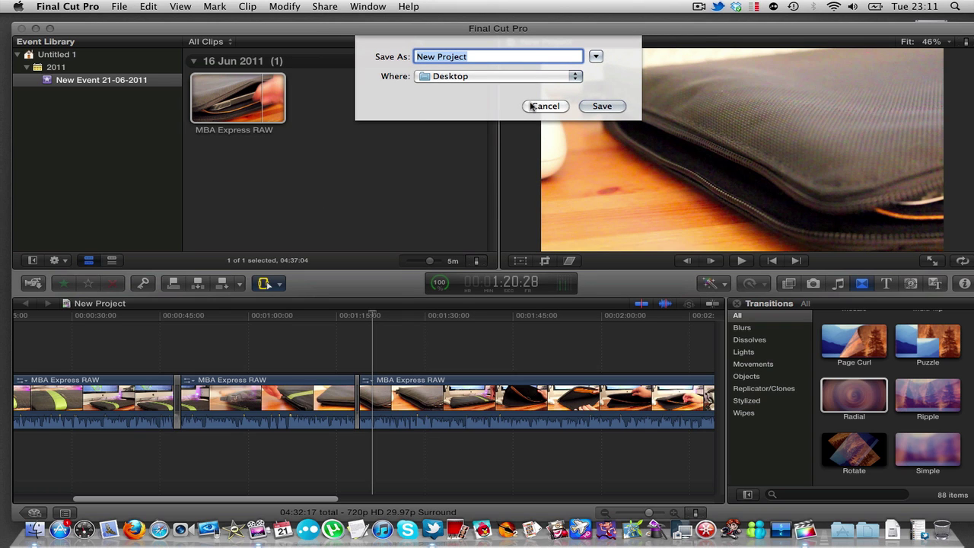
type("n")
key("BackSpace")
type("Hello")
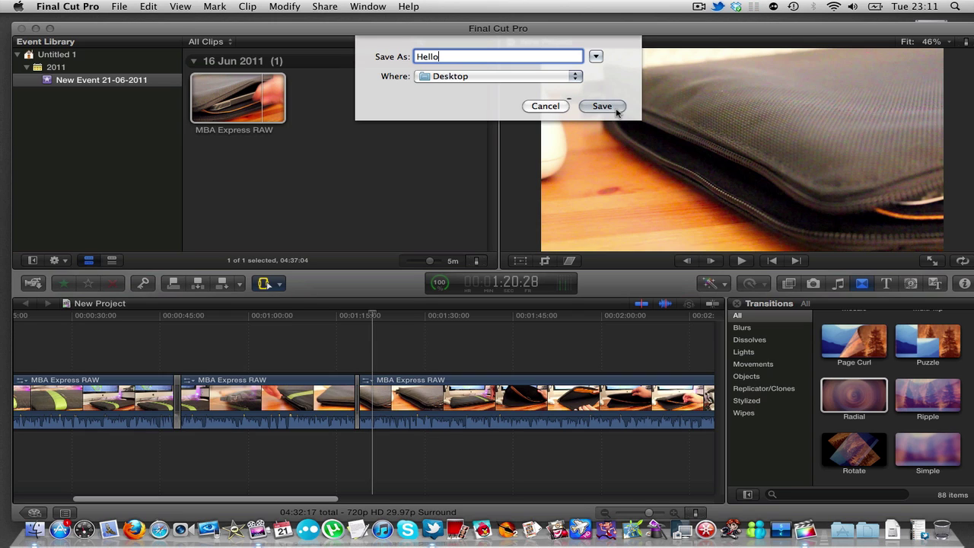
Confirm the save to begin exporting New Project as Hello.mov
left_click(615, 110)
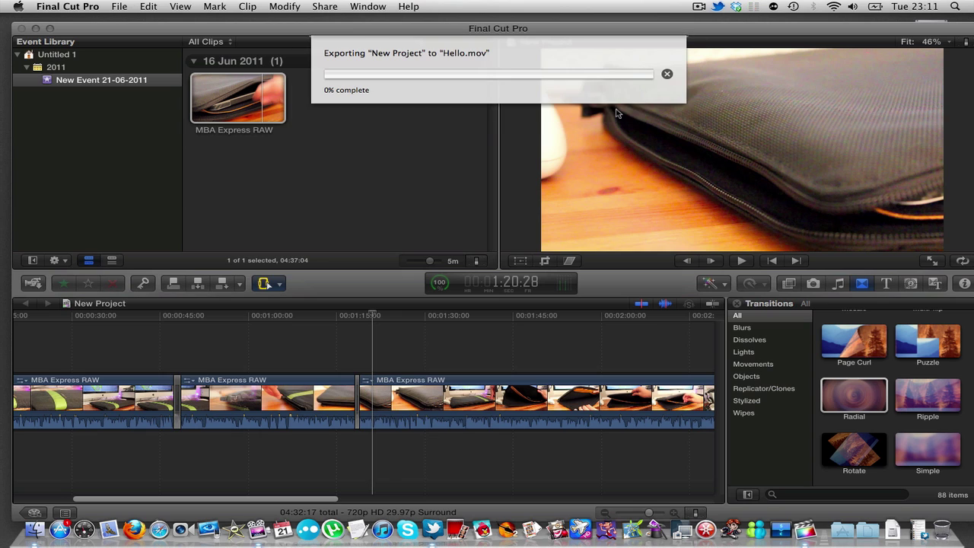